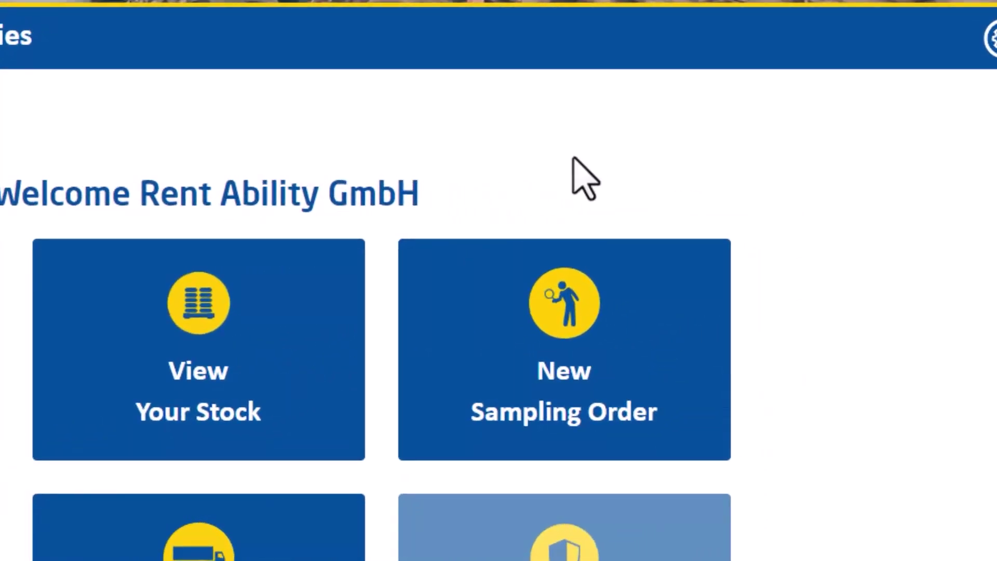
- Start a new sampling order and choose Rent Ability GmbH as the recipient
{"action": "left_click", "coordinate": [531, 288]}
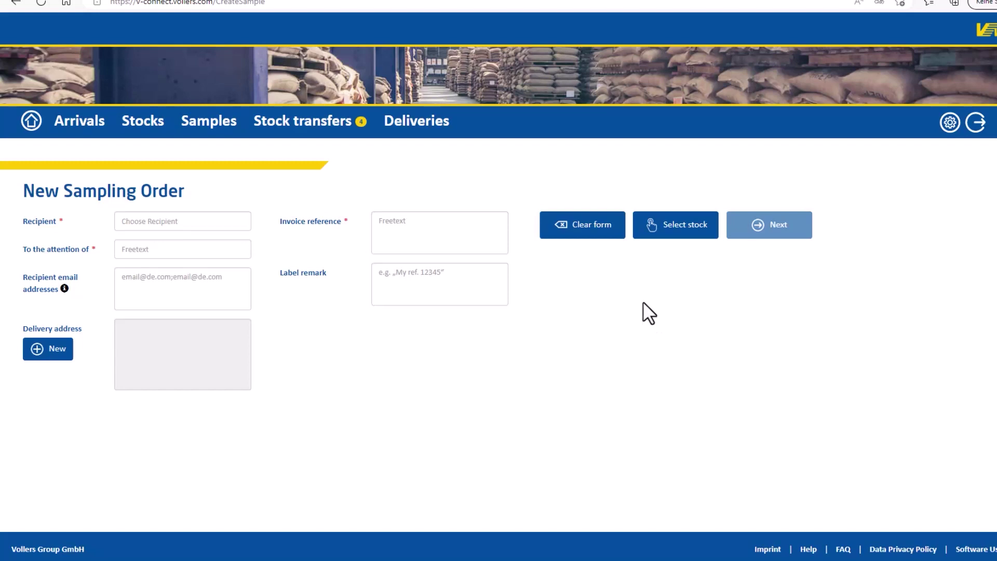
{"action": "left_click", "coordinate": [212, 222]}
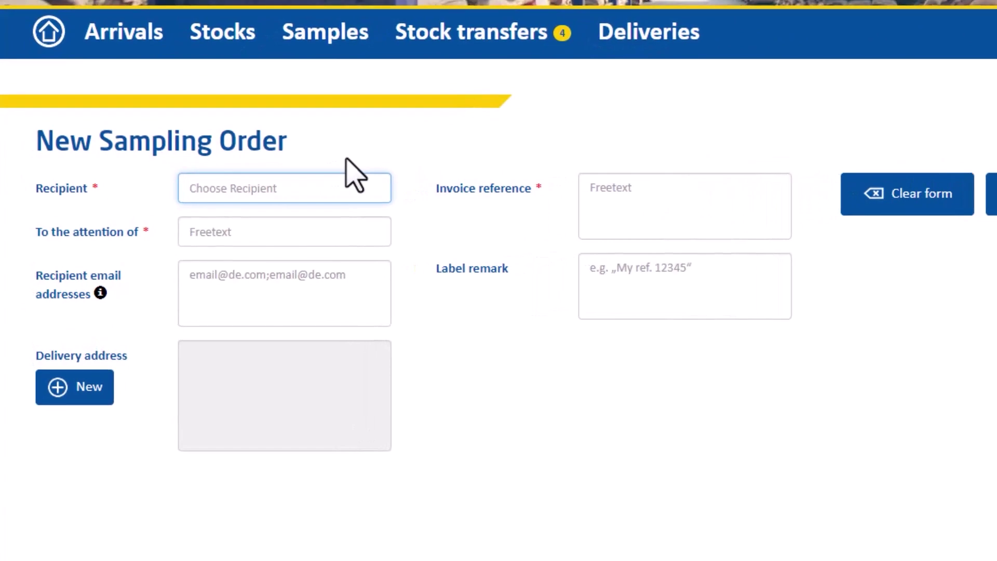
{"action": "type", "text": "R"}
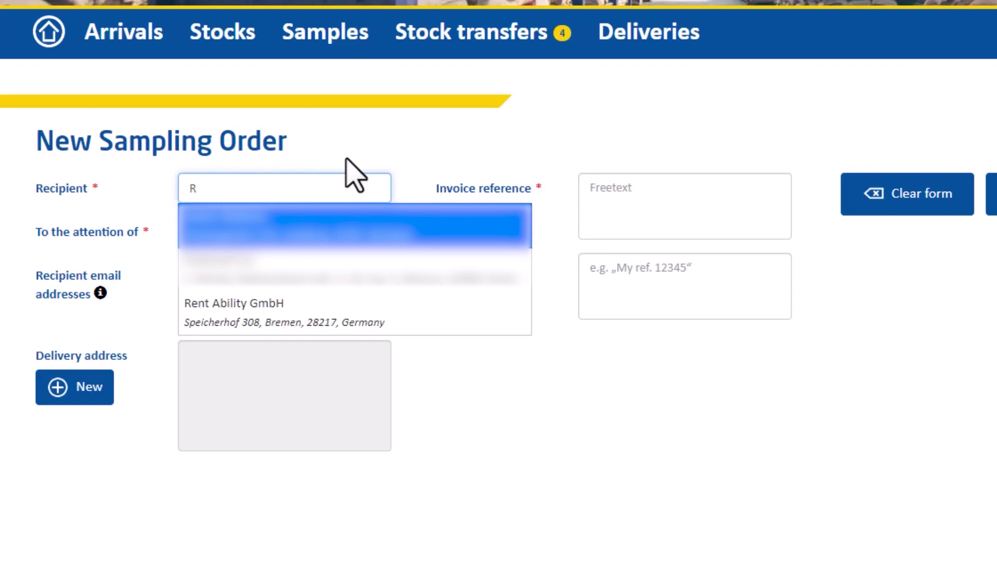
{"action": "left_click", "coordinate": [323, 325]}
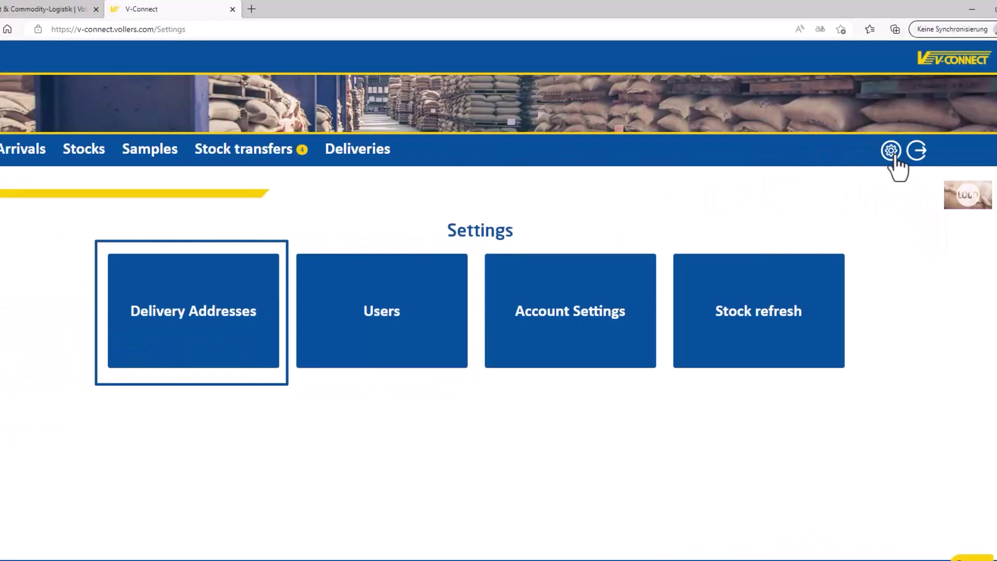
- Open the delivery addresses settings and fill in a new address request for Test Company, with Test Country as the country
{"action": "left_click", "coordinate": [274, 320]}
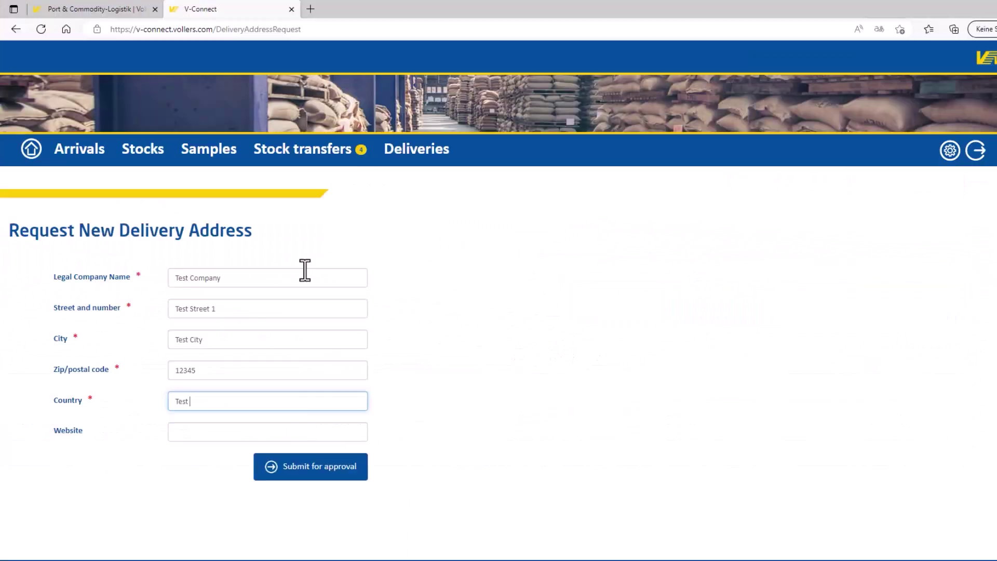
{"action": "type", "text": "Country"}
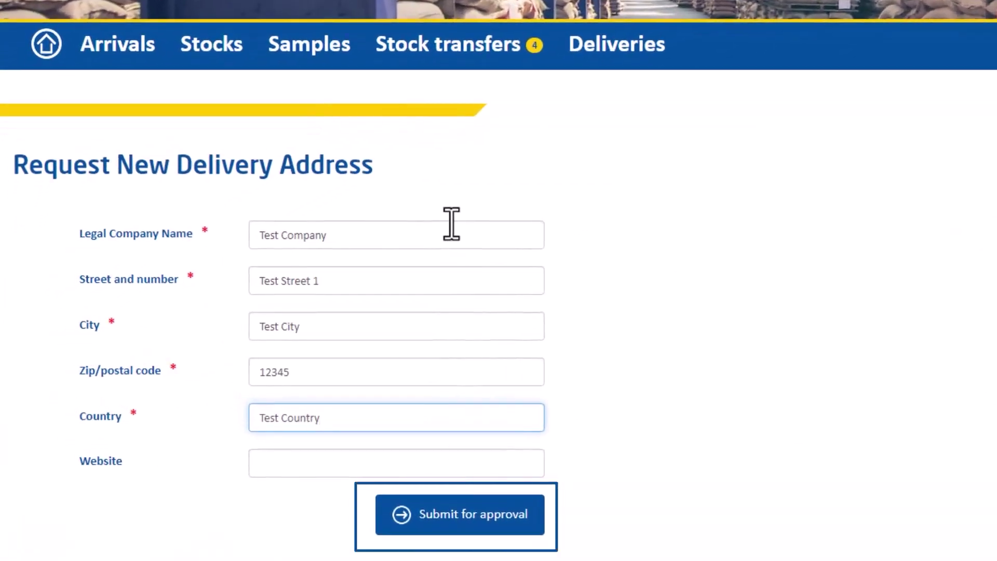
{"action": "left_click", "coordinate": [636, 359]}
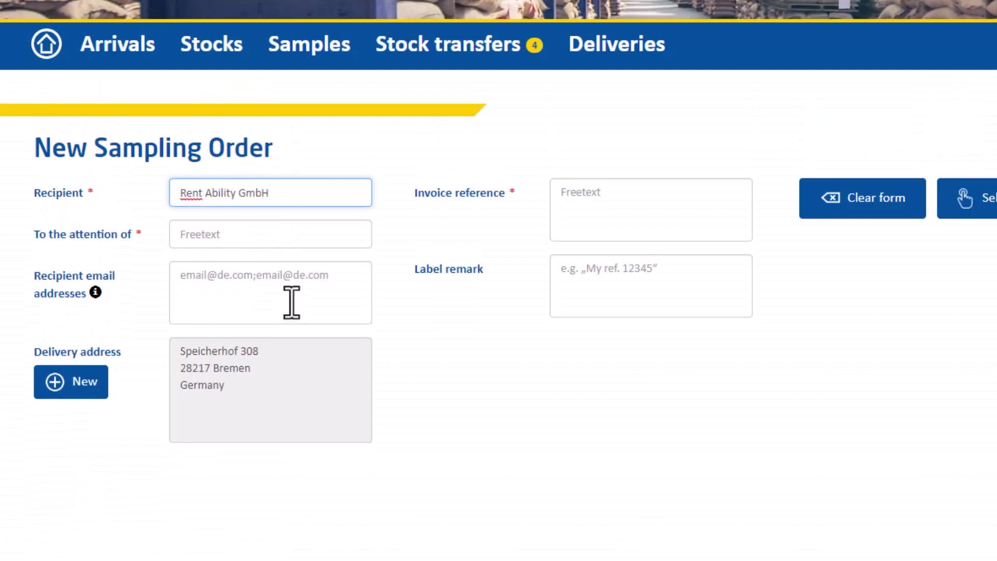
- Enter the contact person's name in the sampling order's attention field and fill in the recipient's e-mail address
{"action": "left_click", "coordinate": [345, 233]}
{"action": "type", "text": "Mr Test"}
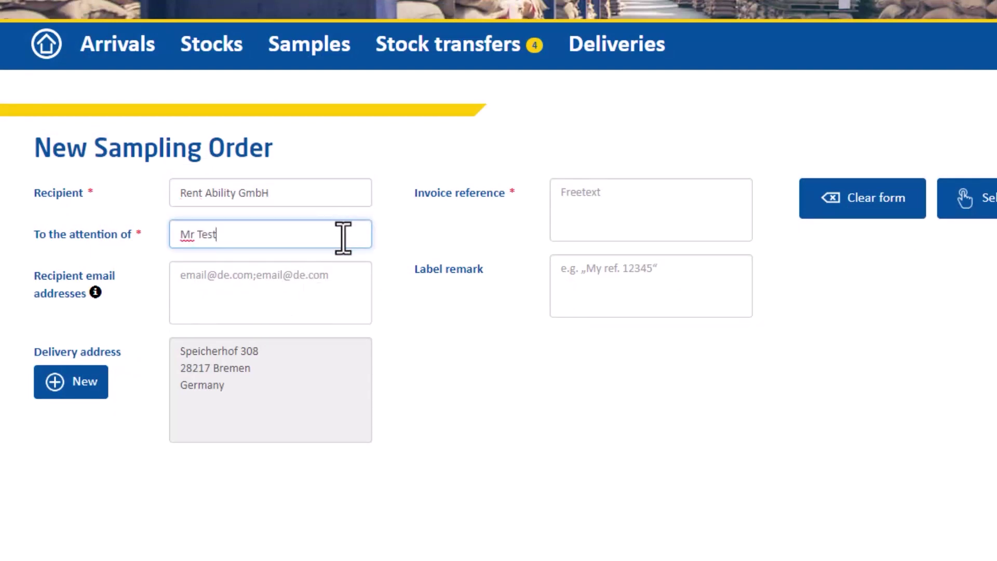
{"action": "left_click", "coordinate": [348, 279]}
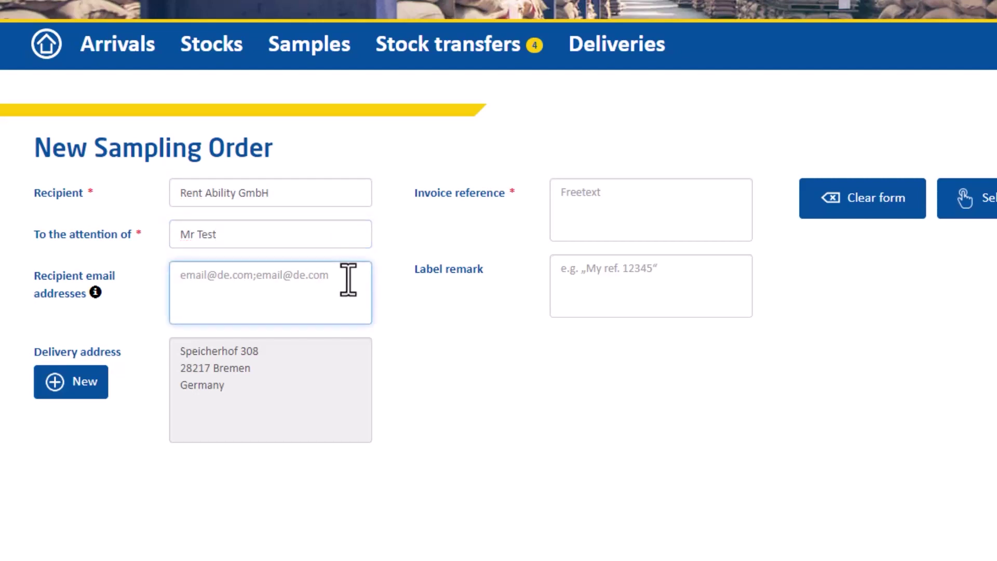
{"action": "type", "text": "te"}
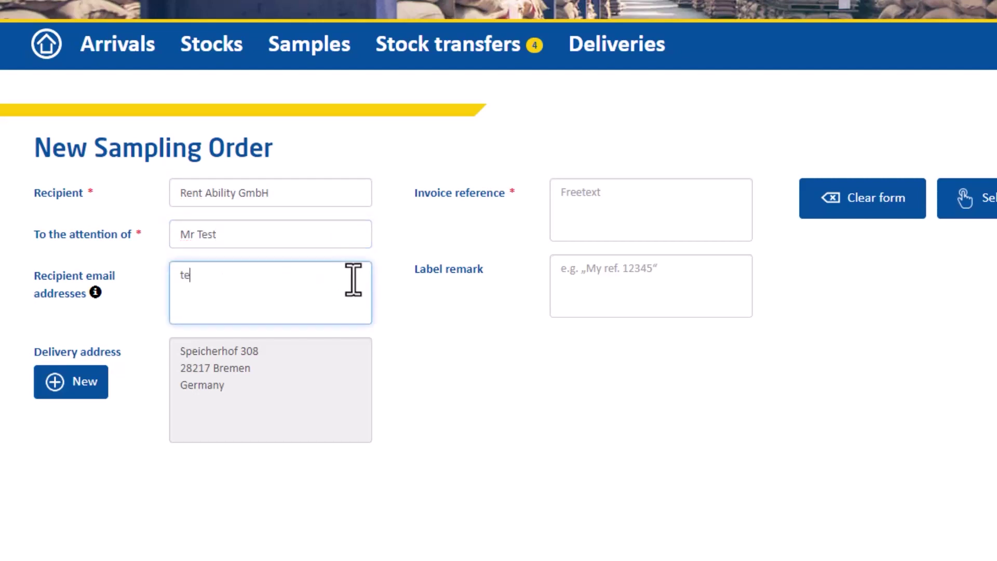
{"action": "type", "text": "st@test.com"}
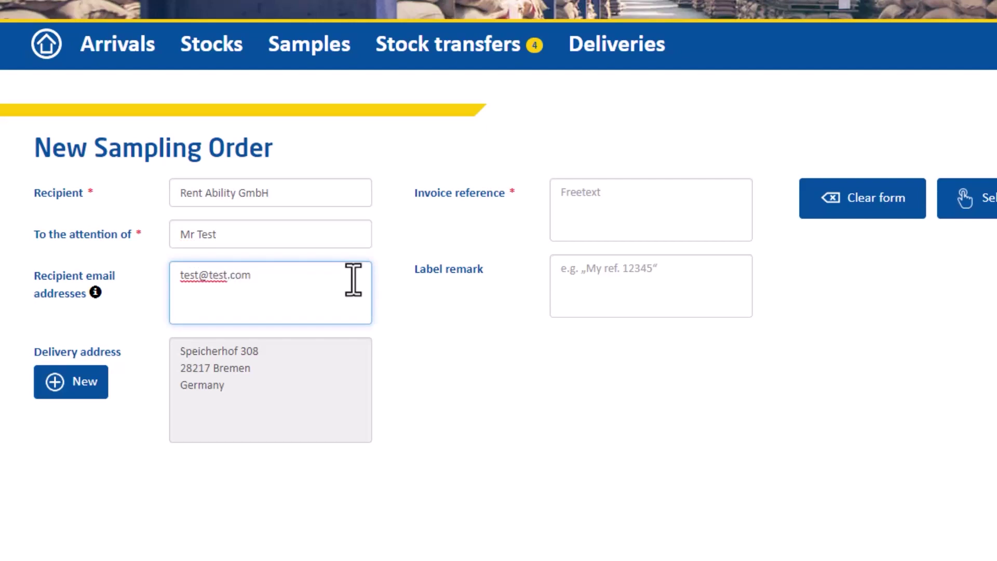
{"action": "key", "text": "Tab"}
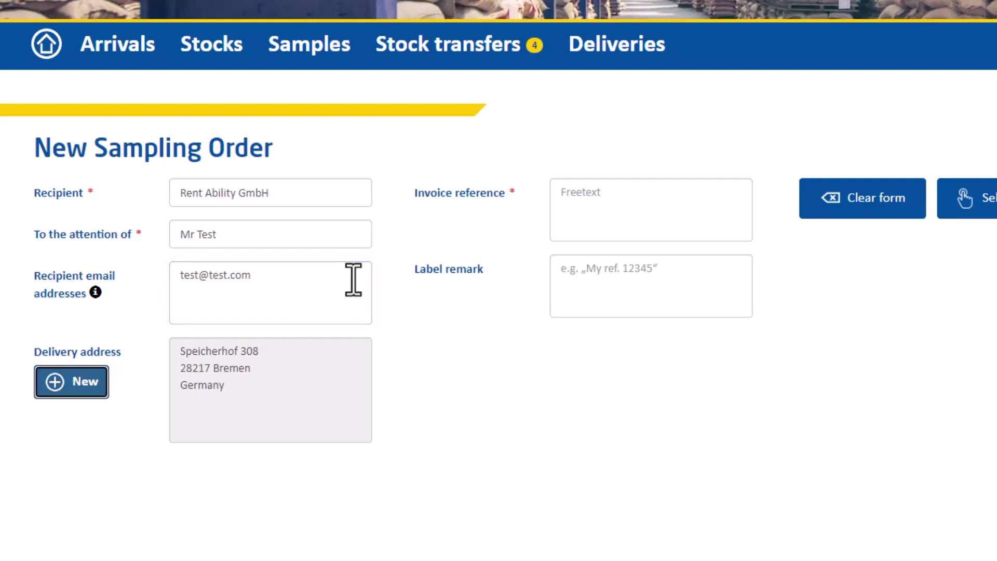
{"action": "key", "text": "Tab"}
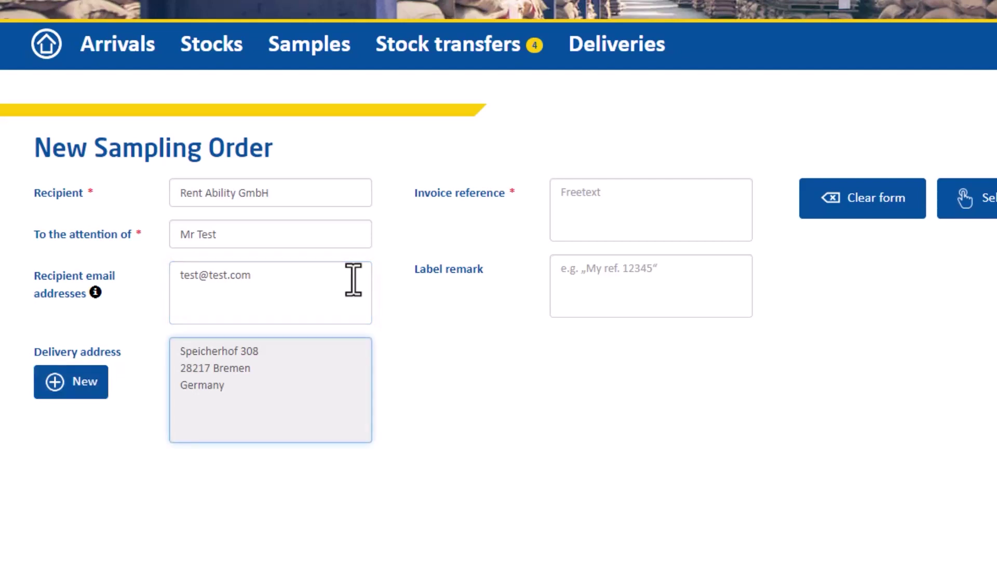
{"action": "key", "text": "Tab"}
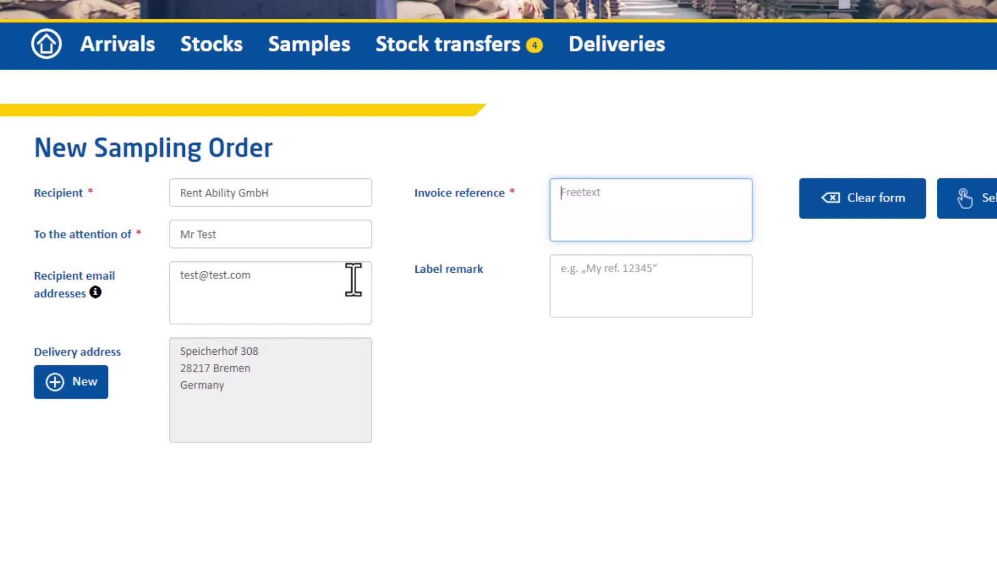
- Add a second recipient e-mail address, separated from the first by a semicolon
{"action": "left_click", "coordinate": [322, 286]}
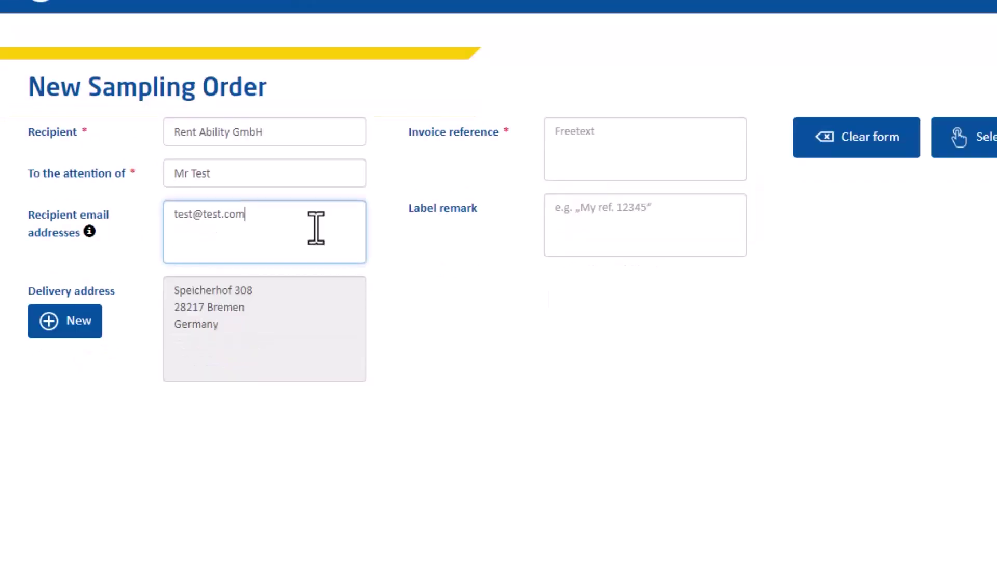
{"action": "type", "text": "; test"}
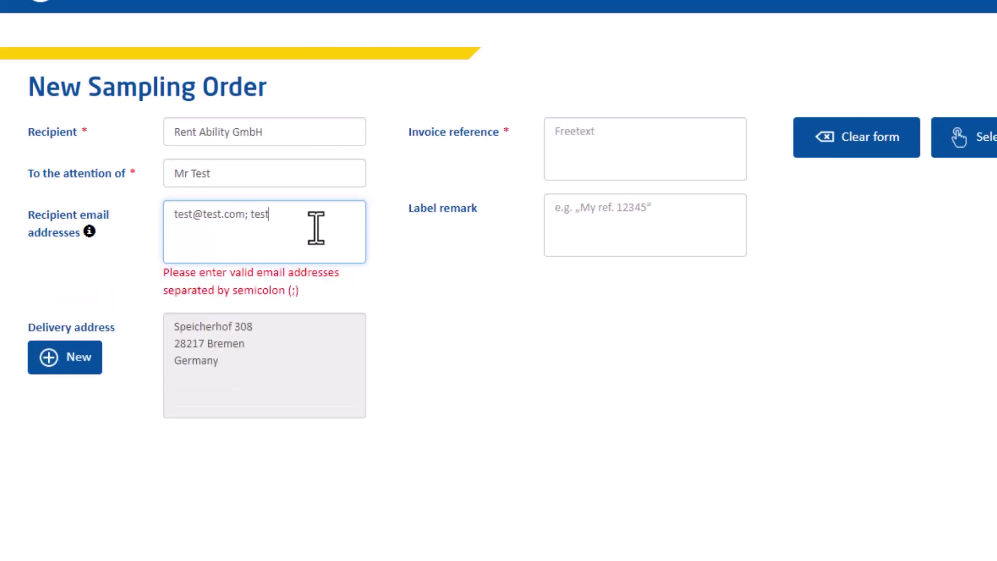
{"action": "type", "text": "2@test.com"}
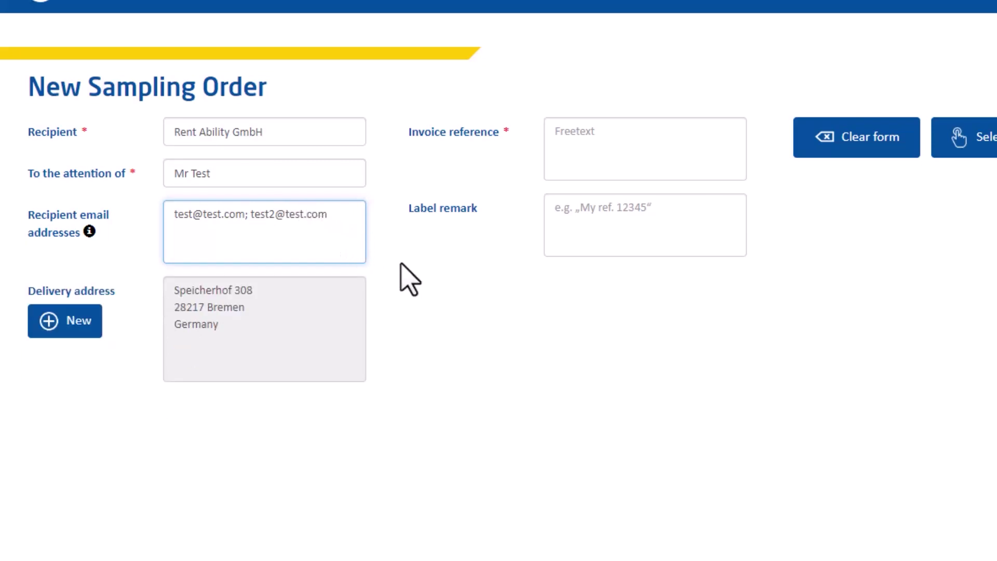
{"action": "left_click", "coordinate": [407, 279]}
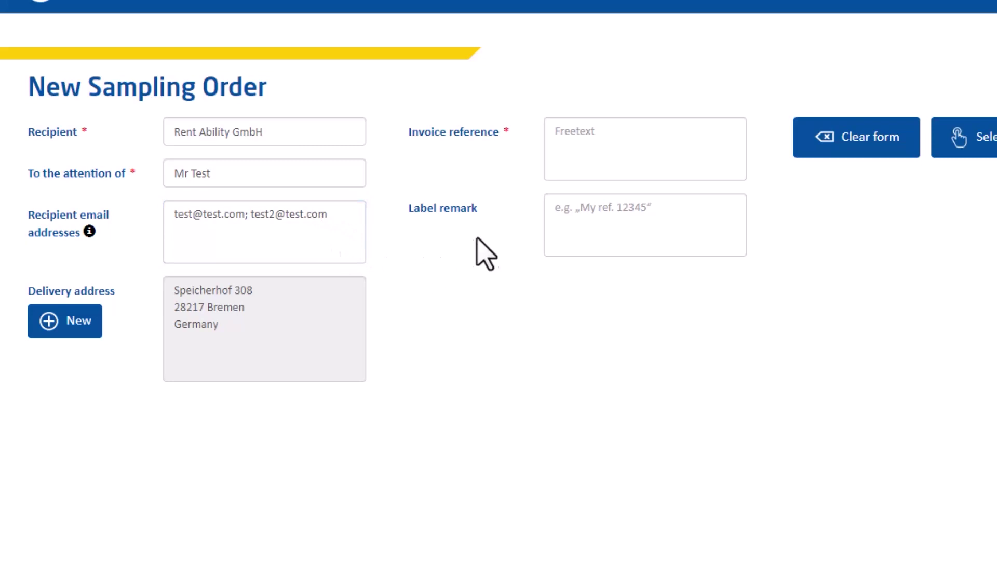
- Set the invoice reference to 12345 and the label remark to "My ref 12345"
{"action": "left_click", "coordinate": [612, 174]}
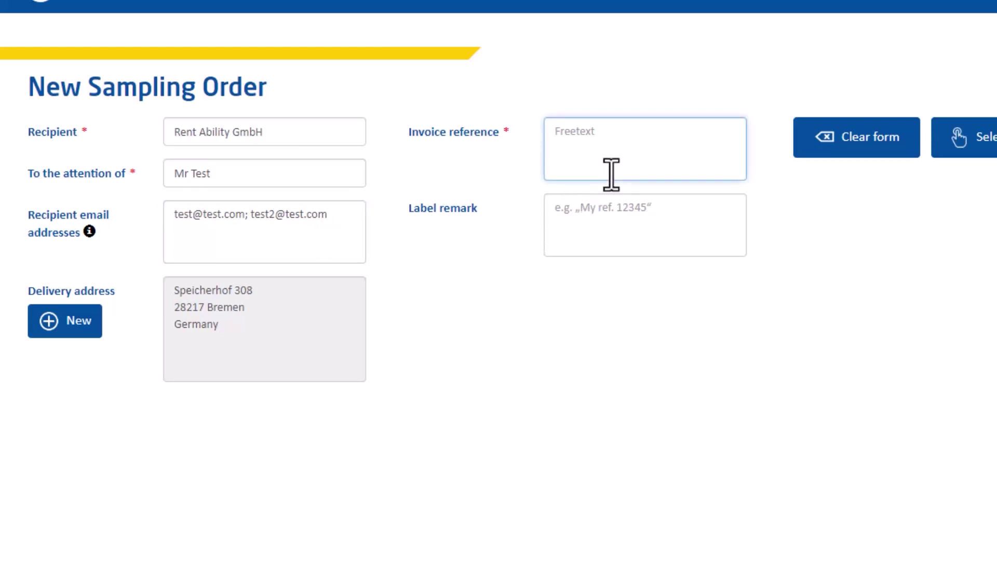
{"action": "type", "text": "12345"}
{"action": "key", "text": "Tab"}
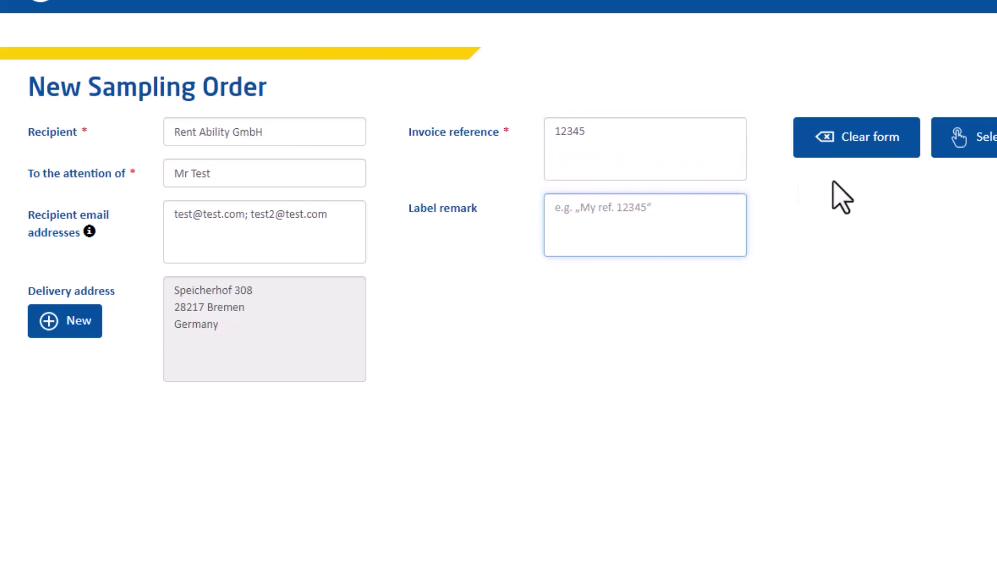
{"action": "type", "text": "My ref 1"}
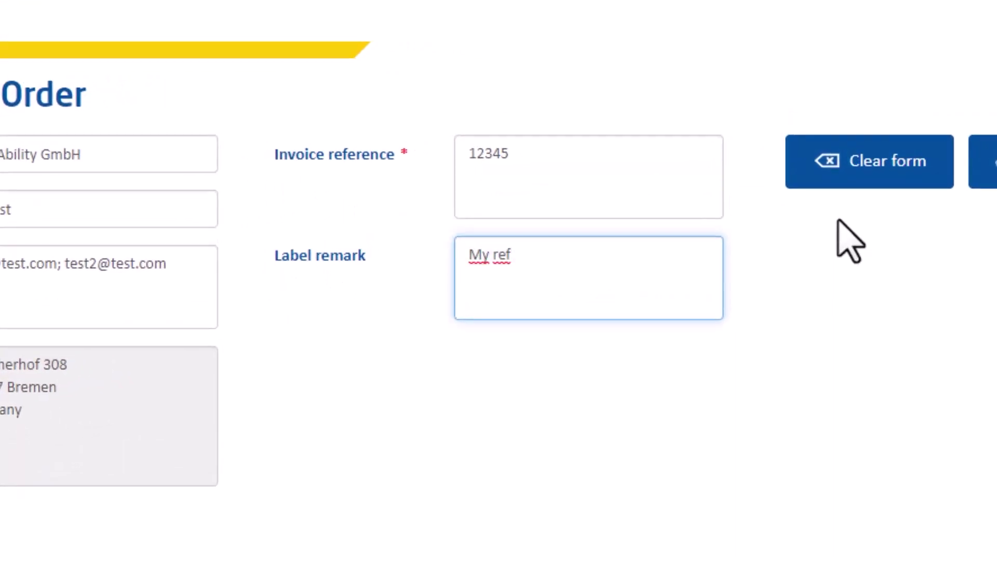
{"action": "type", "text": "2345"}
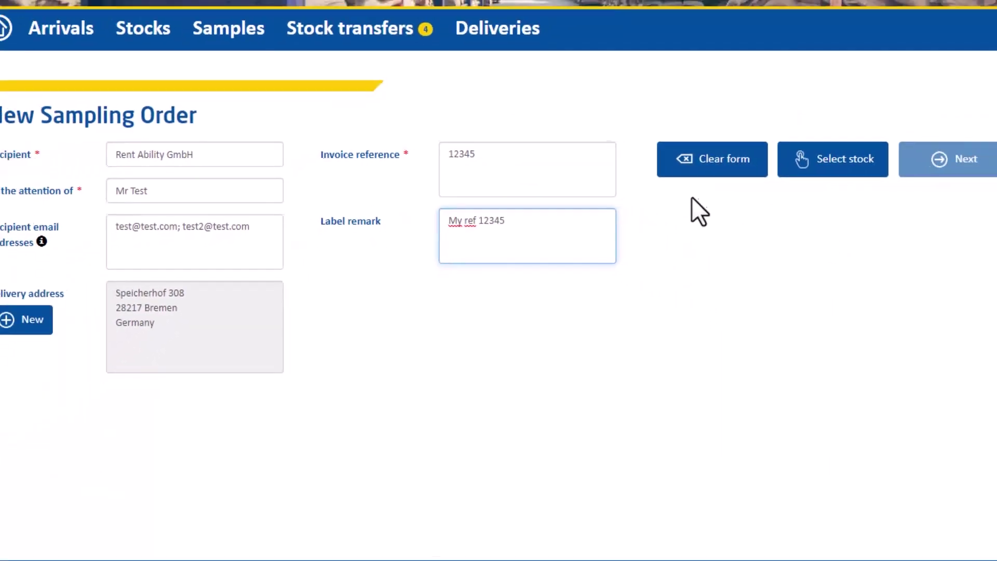
{"action": "left_click", "coordinate": [851, 263]}
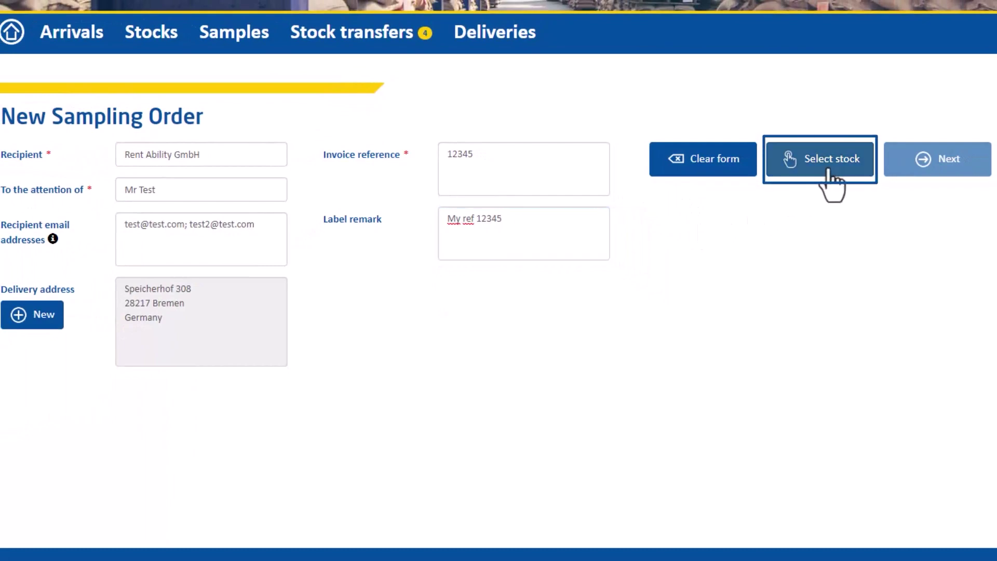
- Open the stock selection for the sampling order and filter the stock by origin Brazil
{"action": "left_click", "coordinate": [808, 149]}
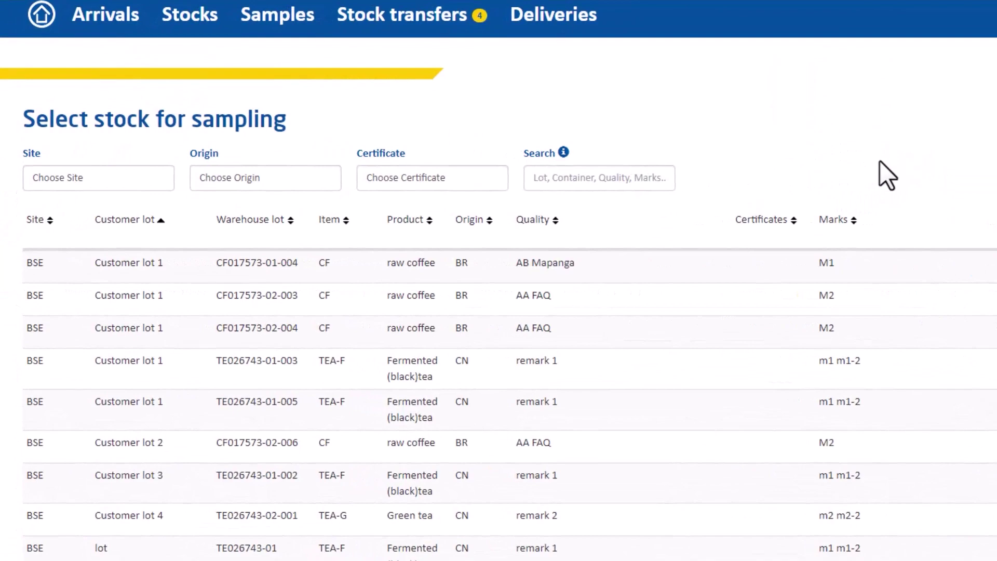
{"action": "left_click", "coordinate": [326, 185]}
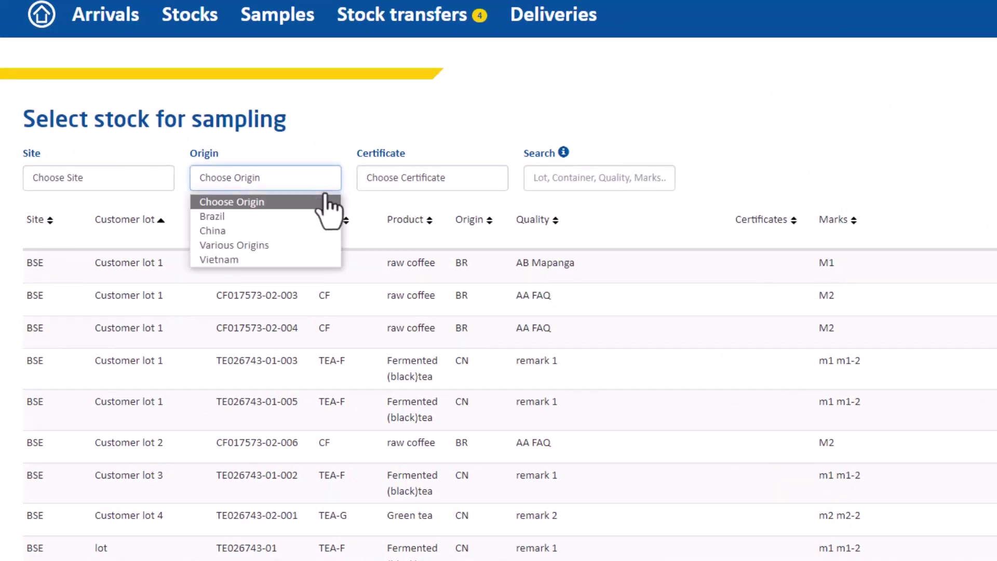
{"action": "left_click", "coordinate": [318, 218]}
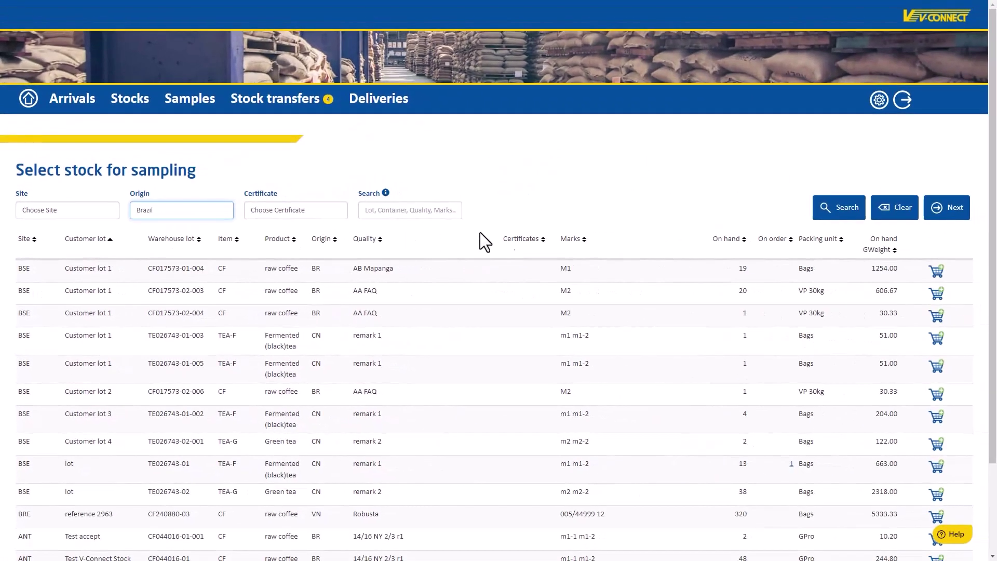
{"action": "left_click", "coordinate": [825, 213]}
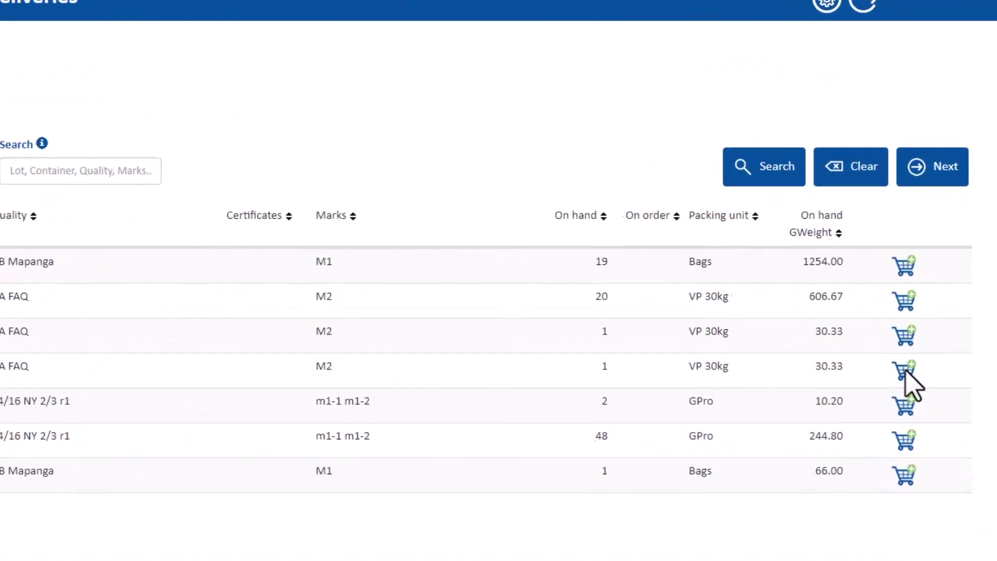
{"action": "left_click", "coordinate": [905, 370]}
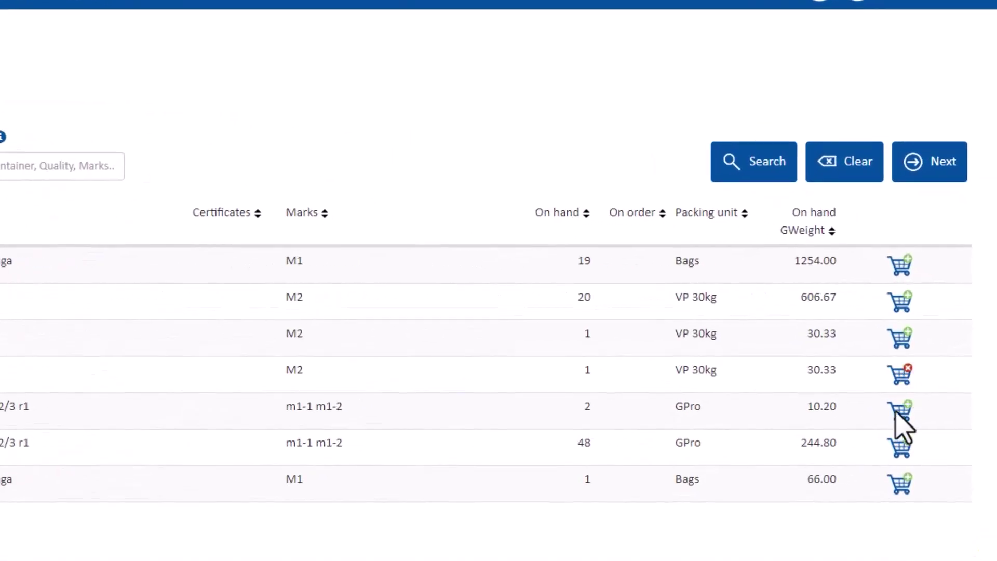
{"action": "left_click", "coordinate": [898, 412]}
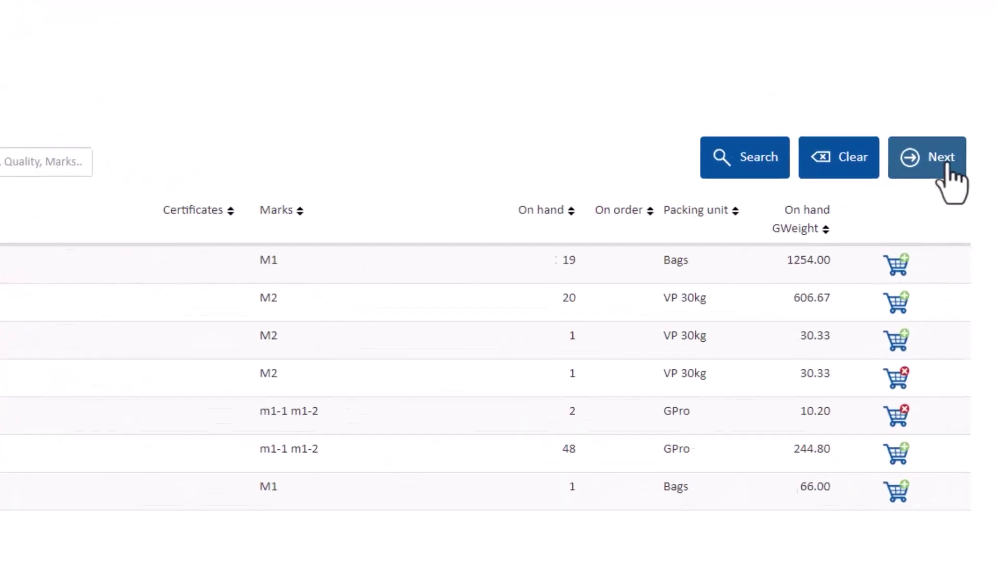
{"action": "left_click", "coordinate": [929, 156]}
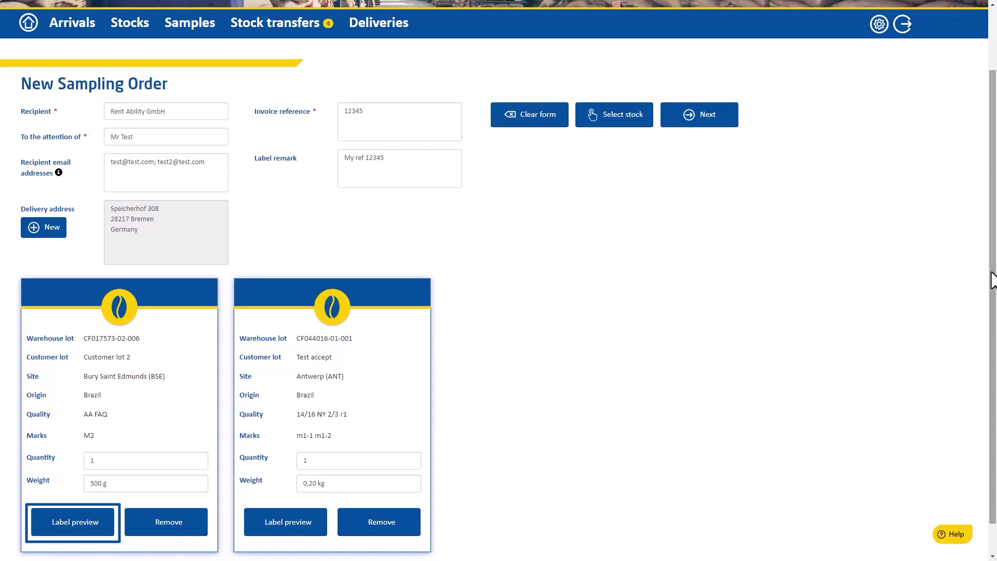
{"action": "left_click", "coordinate": [390, 529]}
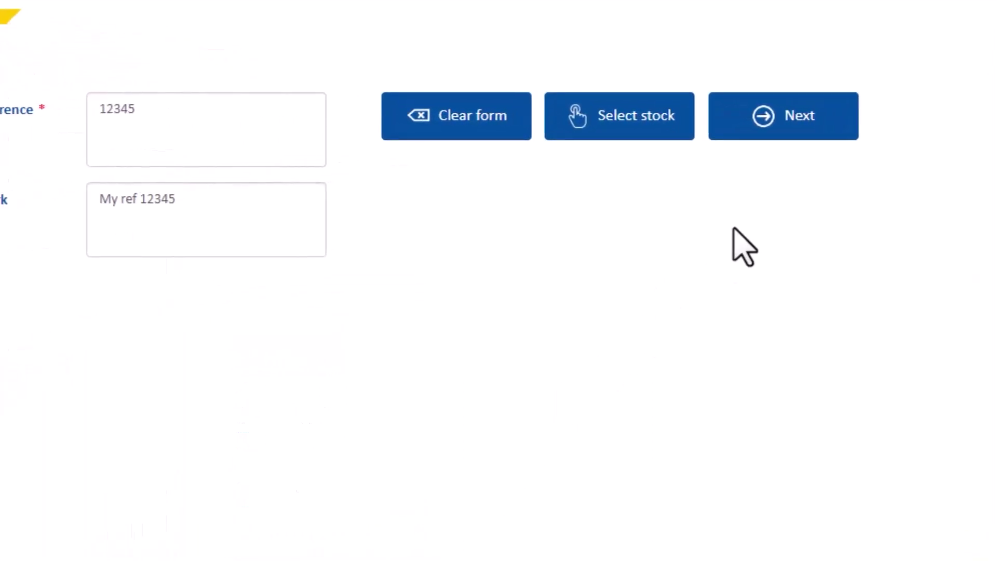
{"action": "left_click", "coordinate": [836, 134]}
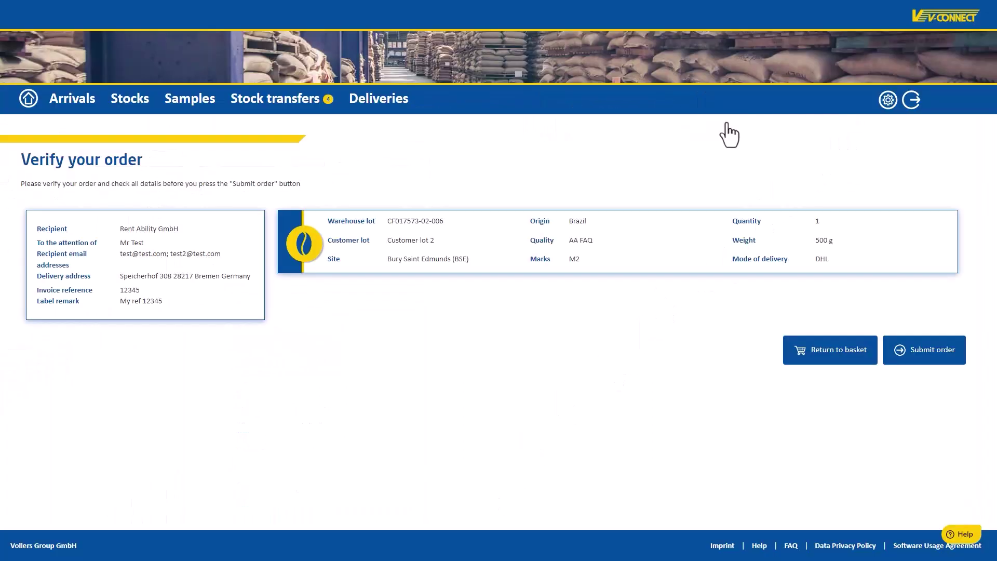